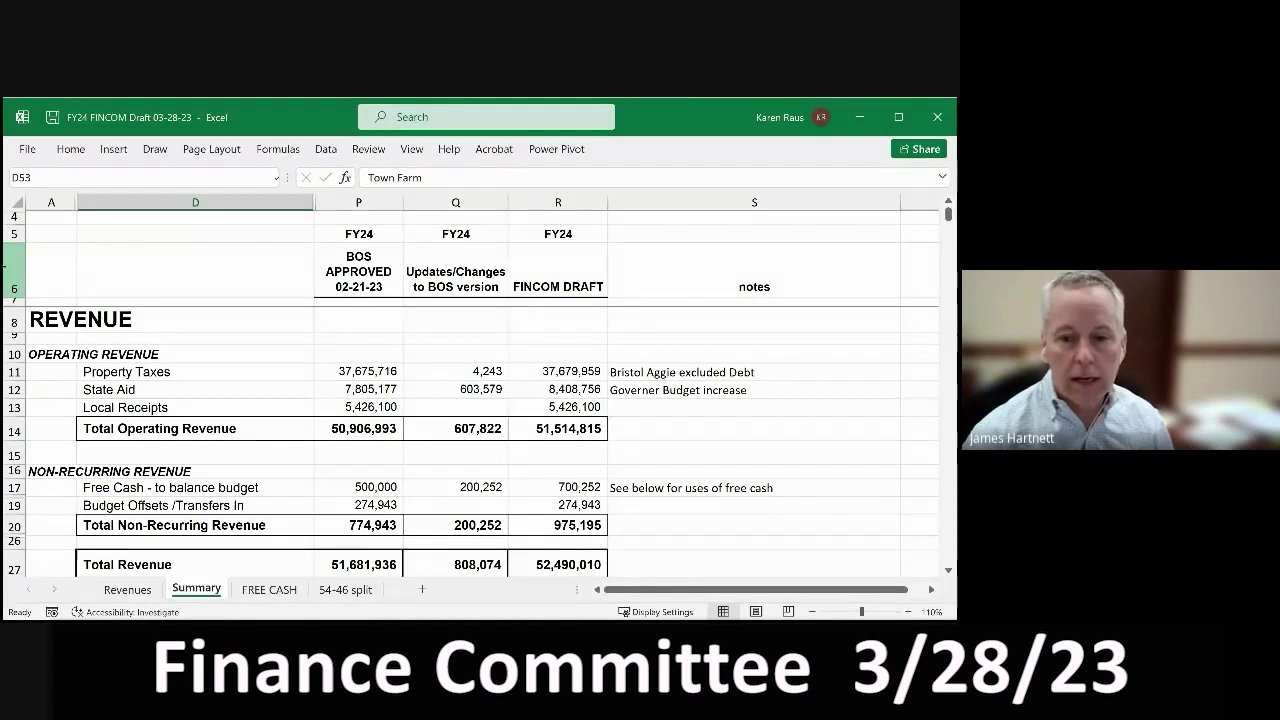
Step: Insert a new blank worksheet directly after the Summary sheet and return to the Summary sheet's REVENUE heading
click(10, 270)
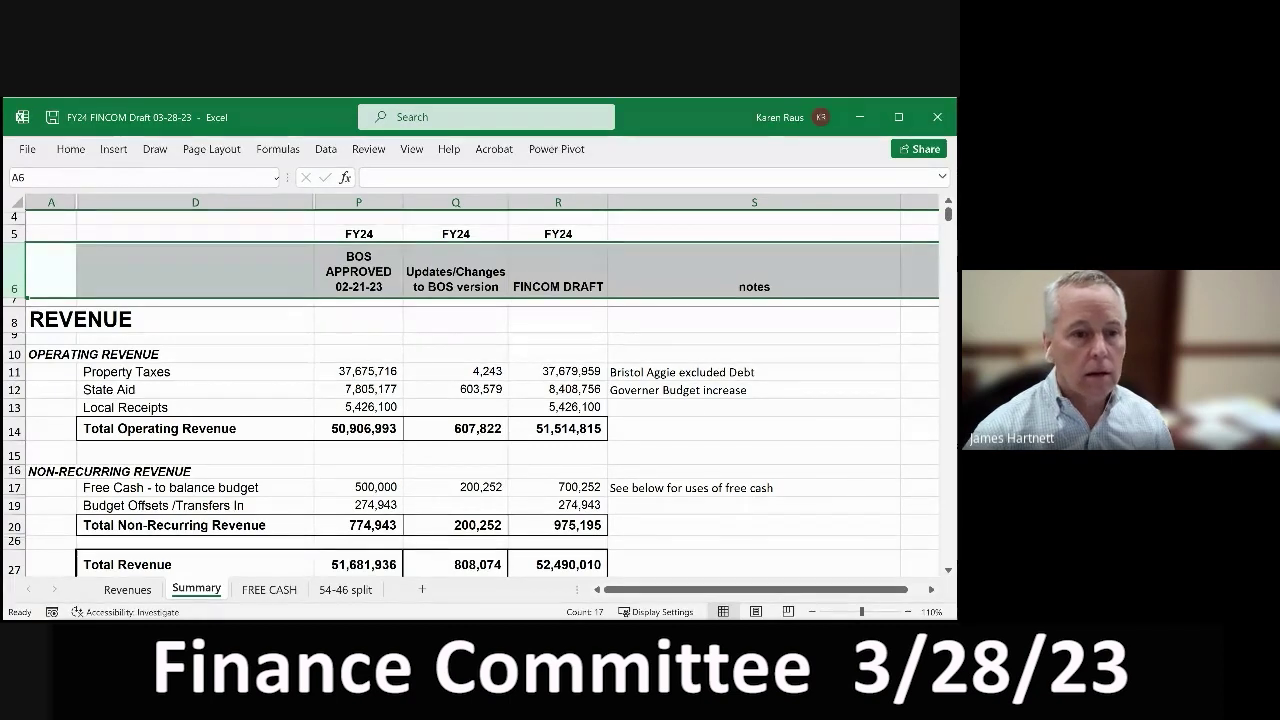
key(alt+Tab)
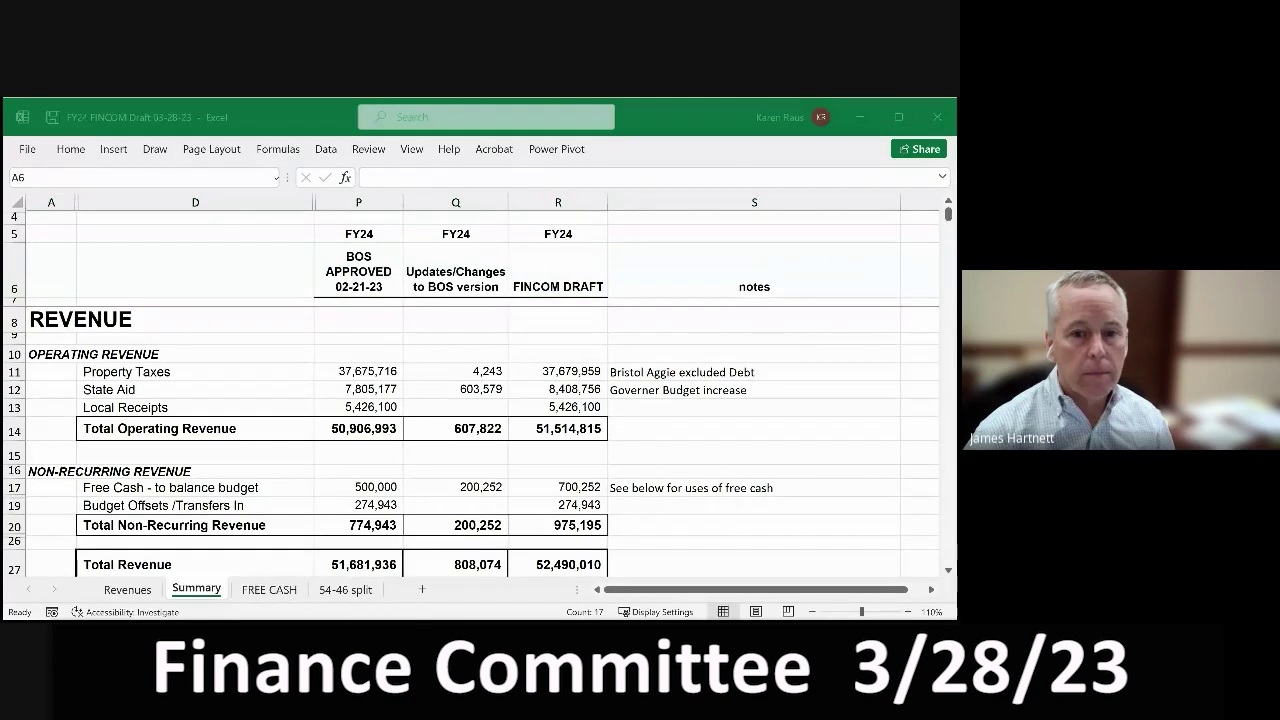
click(565, 596)
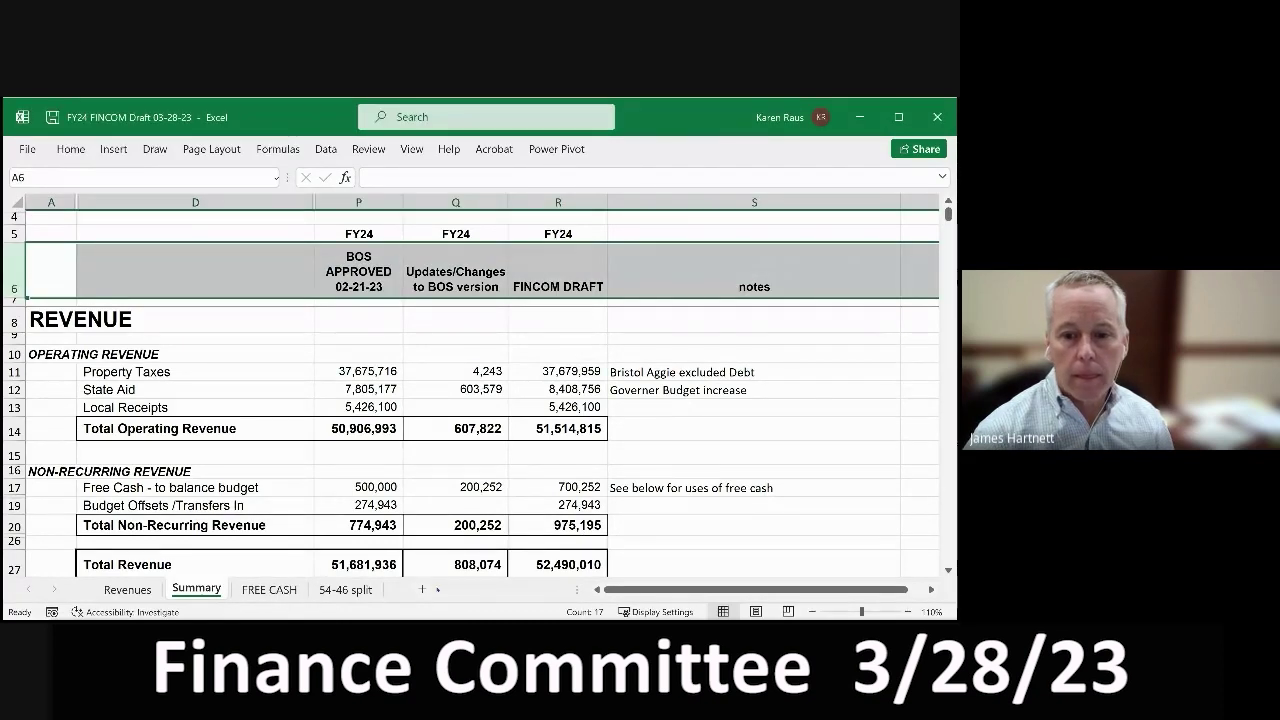
click(422, 589)
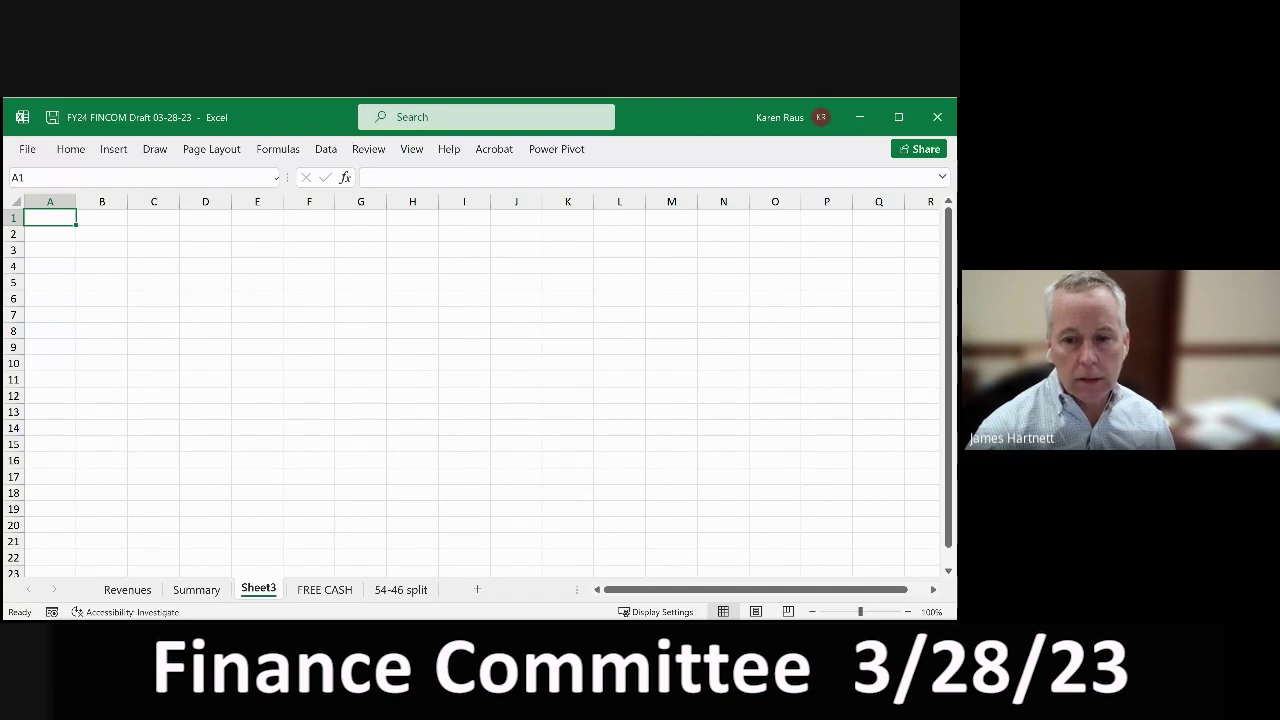
click(196, 589)
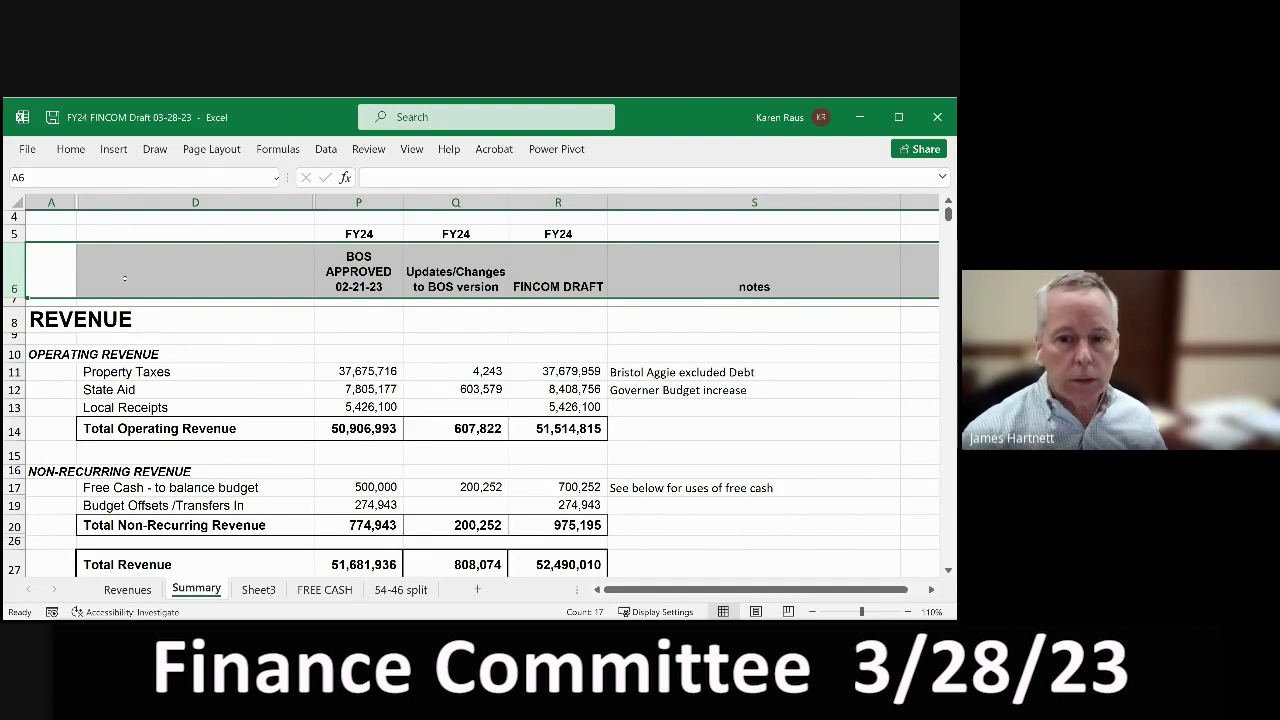
click(211, 329)
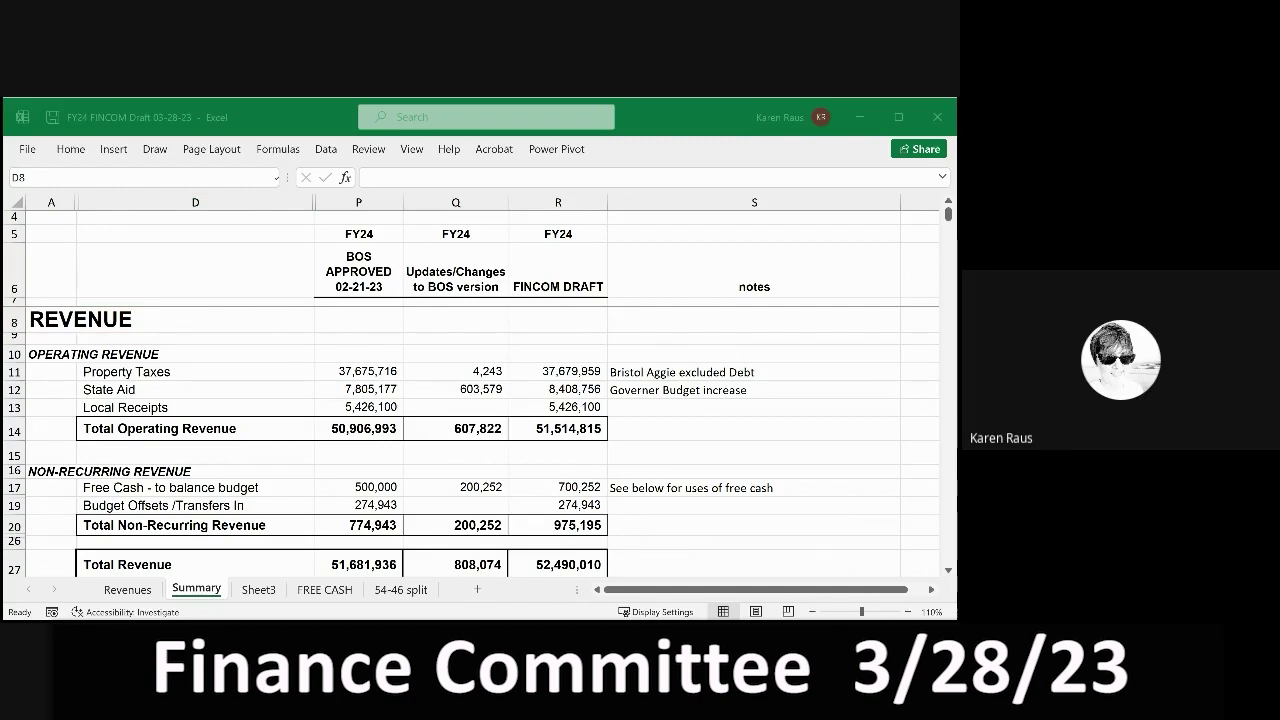
Step: Examine the FREE CASH sheet's allocations, focusing on the three Budget lines, the Stabilization Fund amount and the total's formula
click(334, 589)
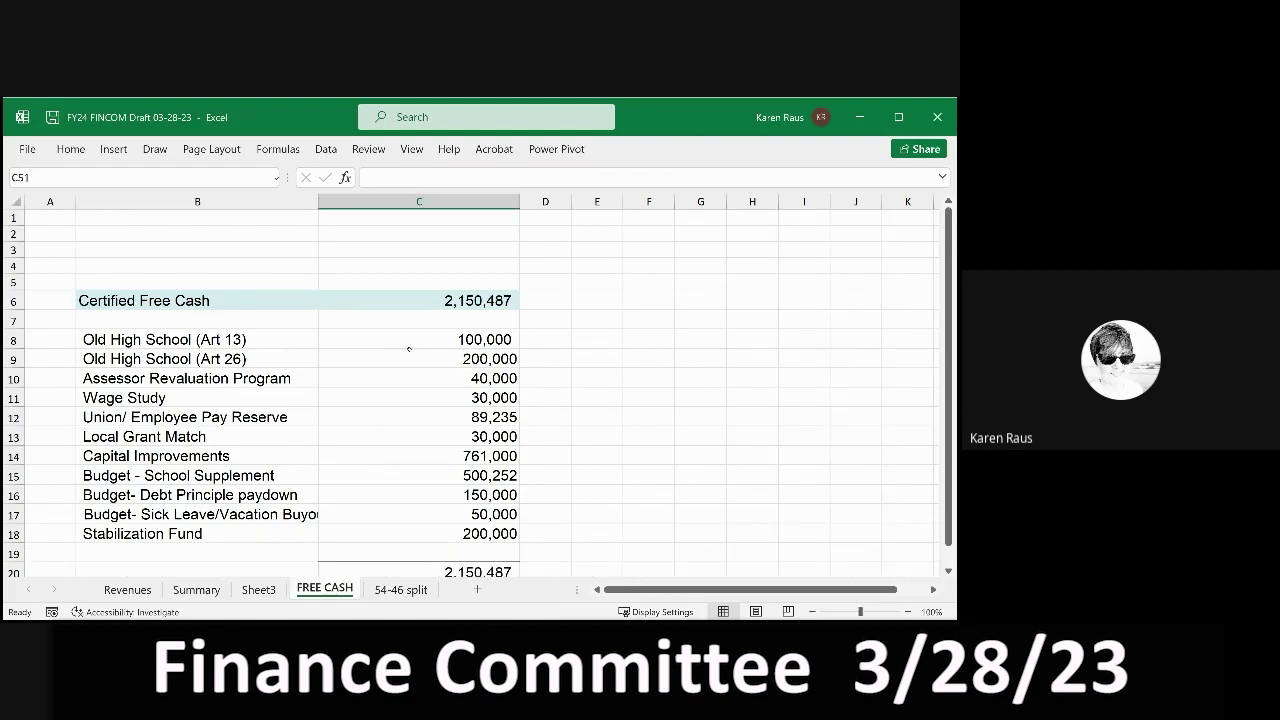
scroll(409, 348, down, 1)
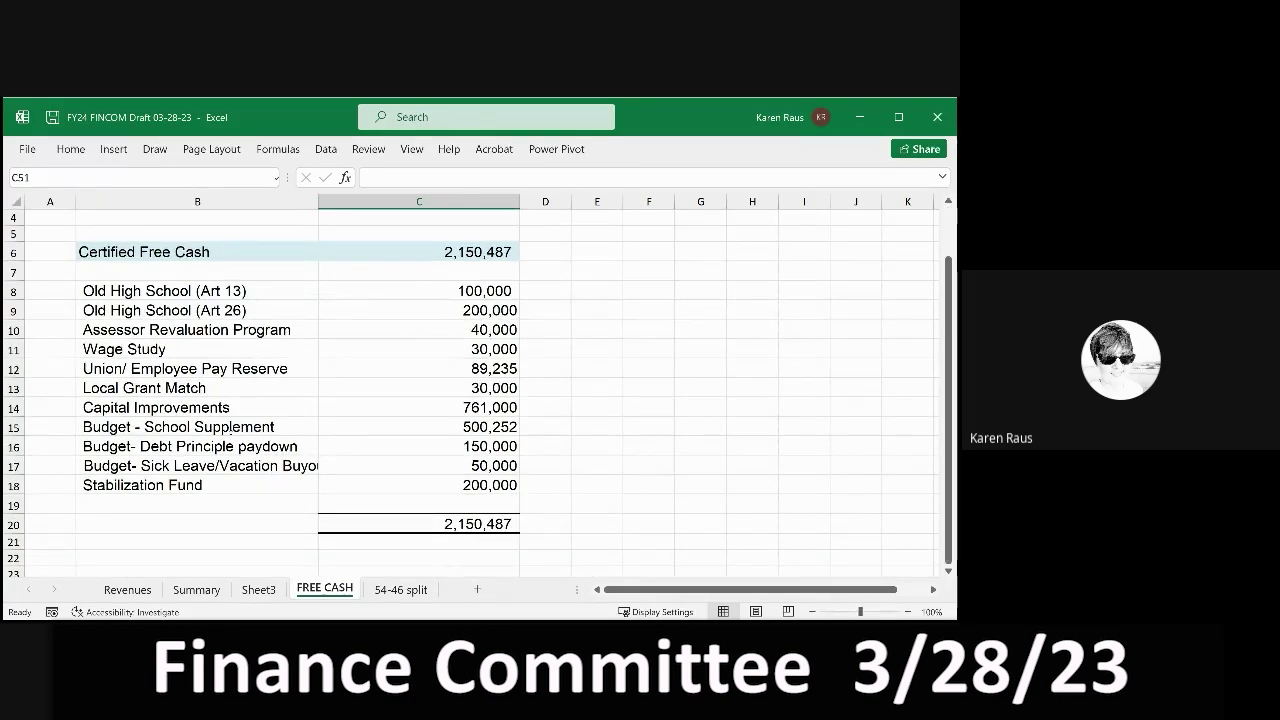
drag(336, 430, 424, 463)
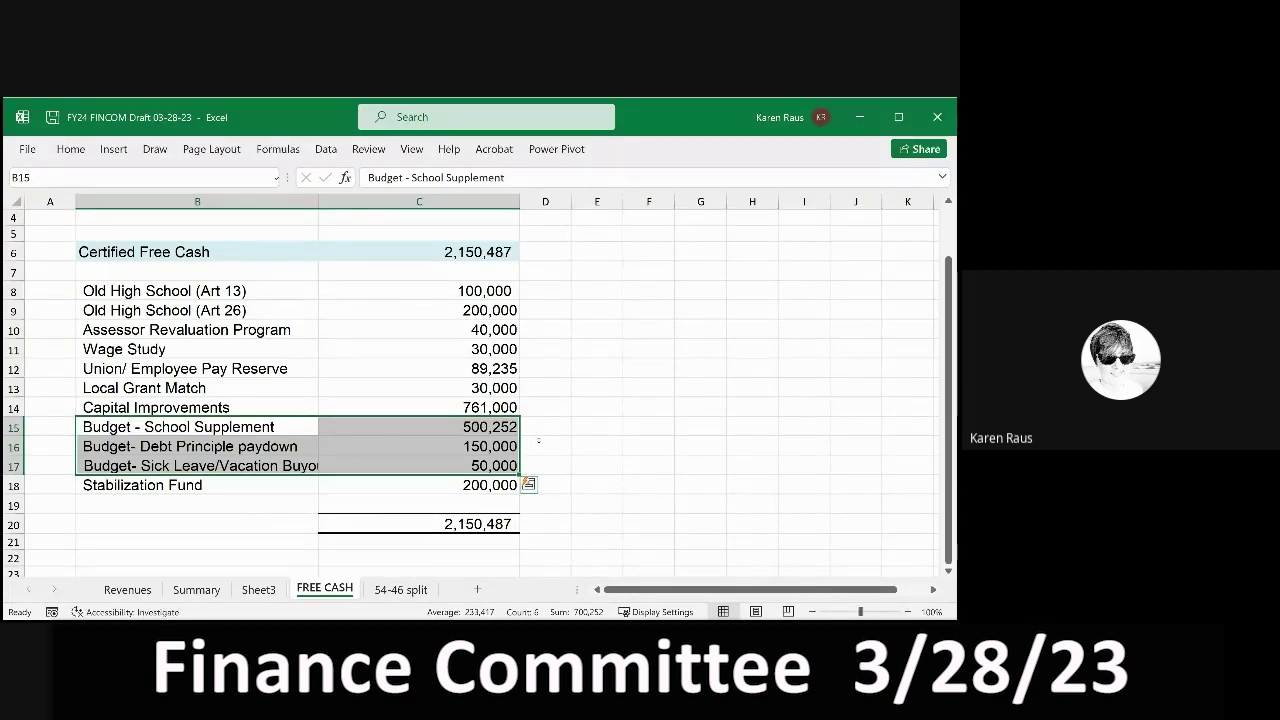
key(Down)
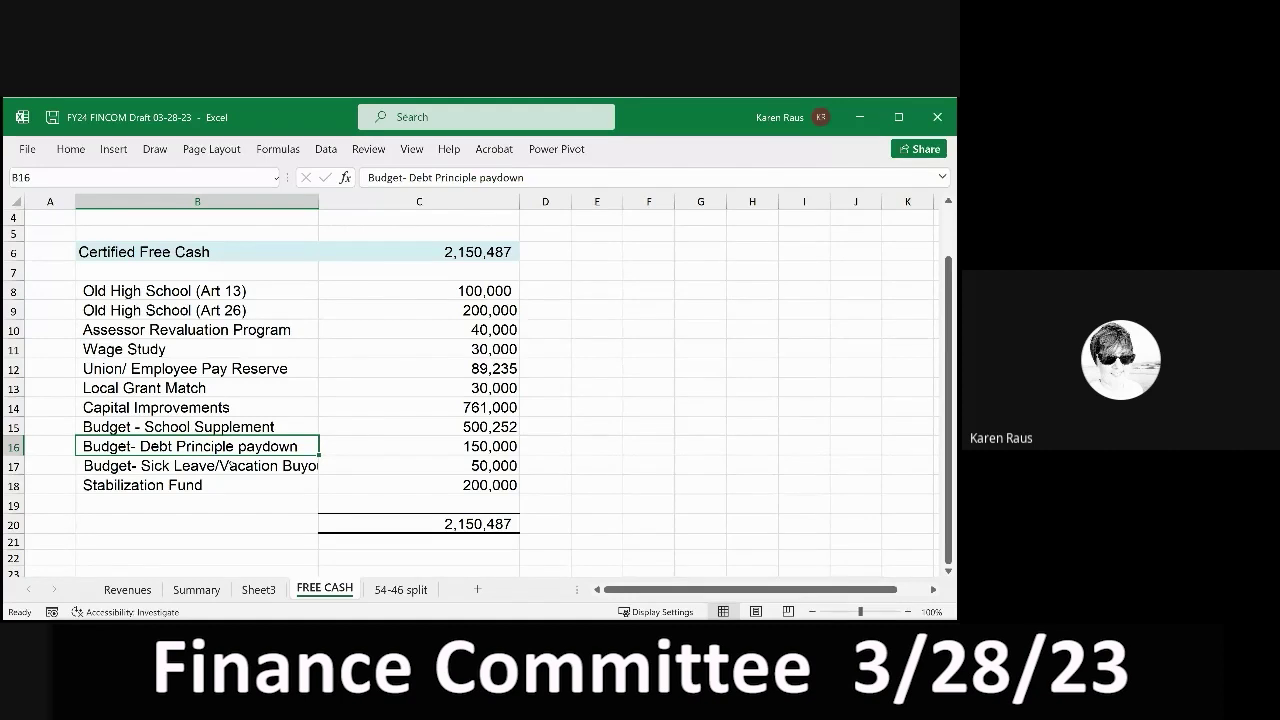
click(230, 474)
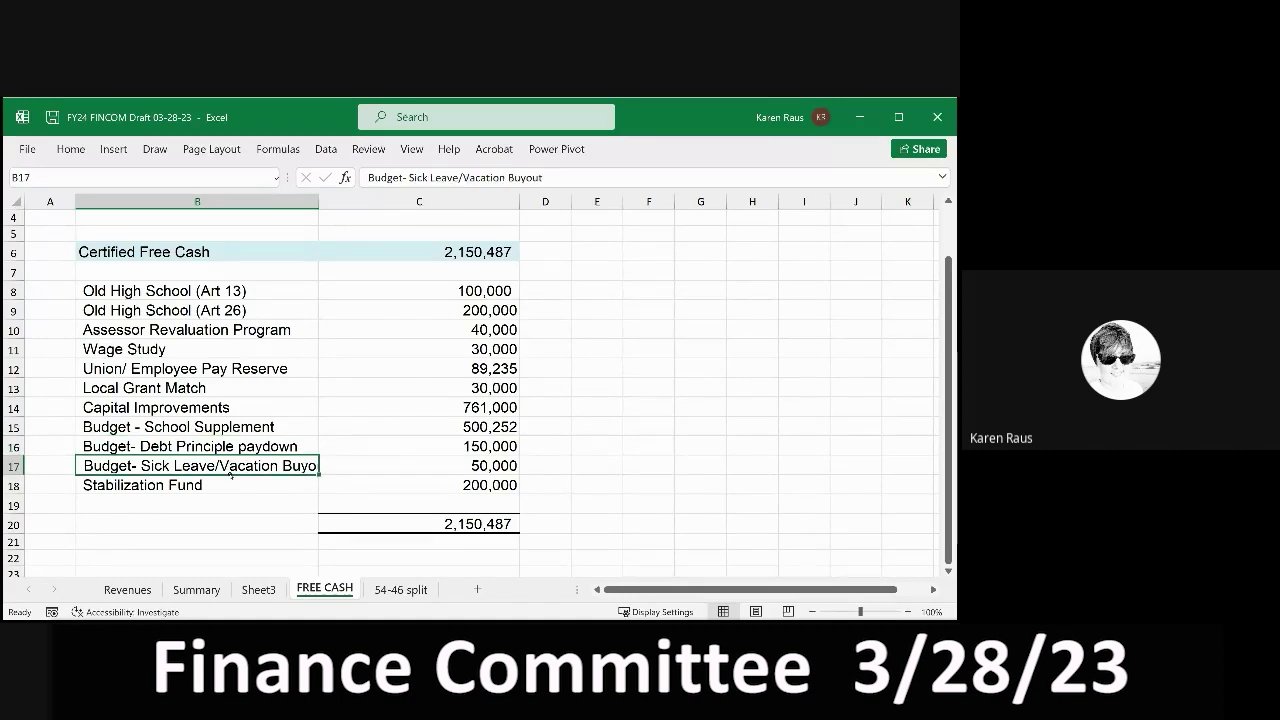
key(Right)
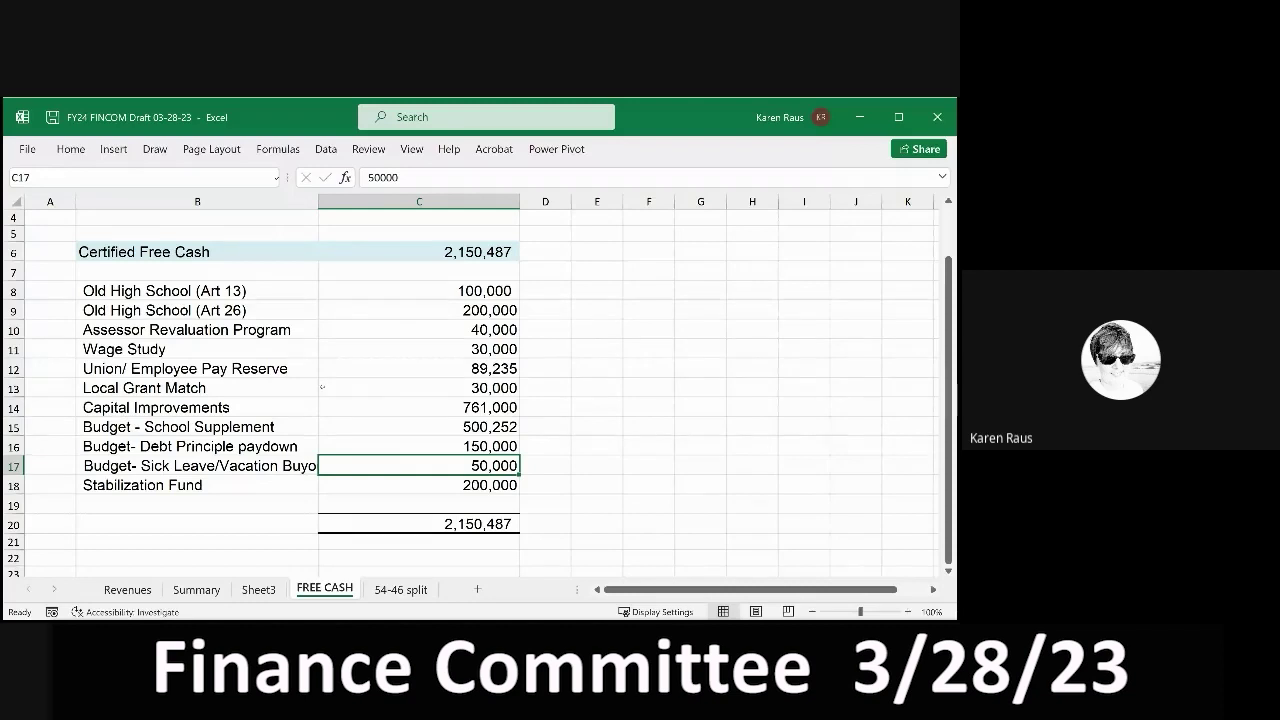
key(Left)
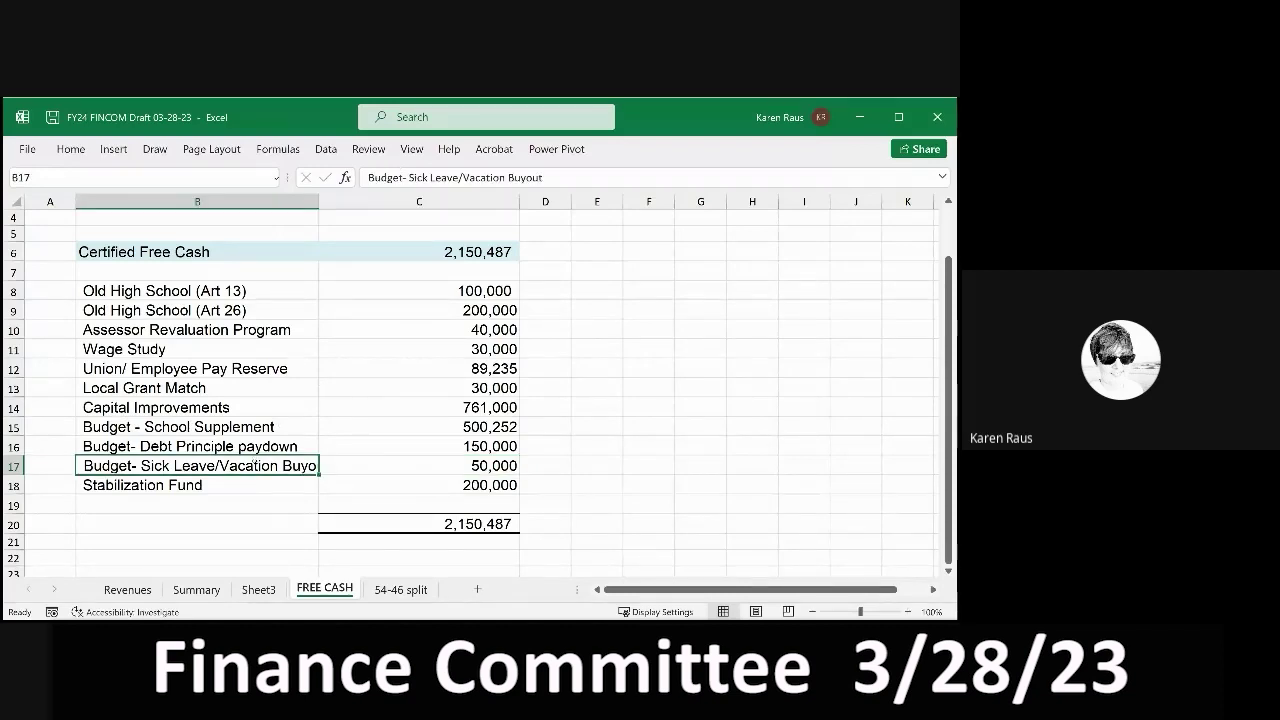
click(419, 485)
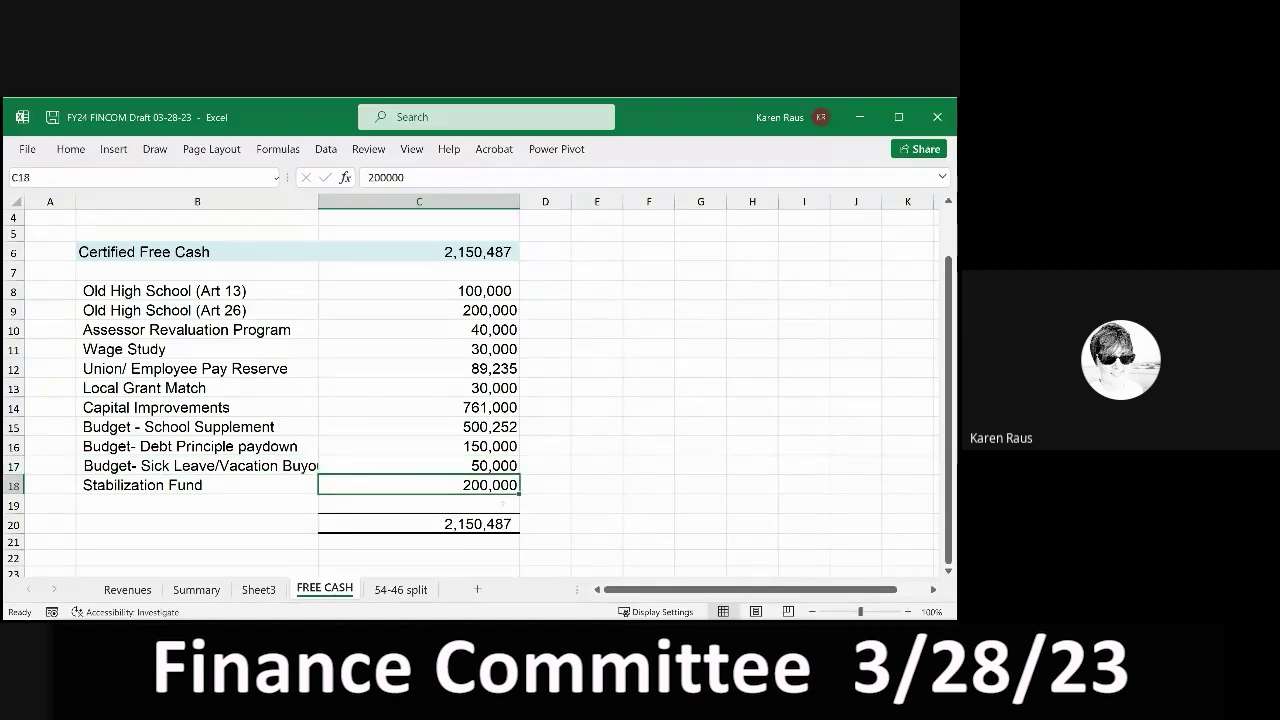
click(419, 524)
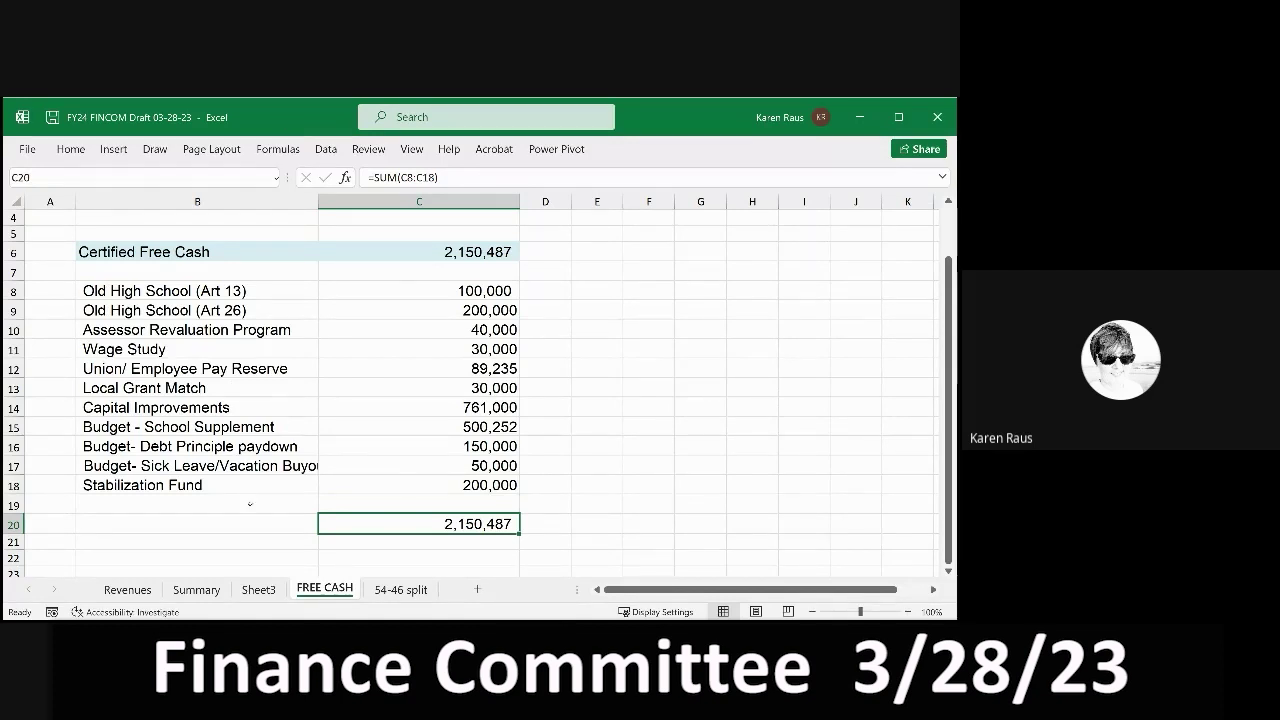
Step: Return to the Summary sheet and make the workbook window narrower so the budget columns appear larger in the shared view
double_click(296, 116)
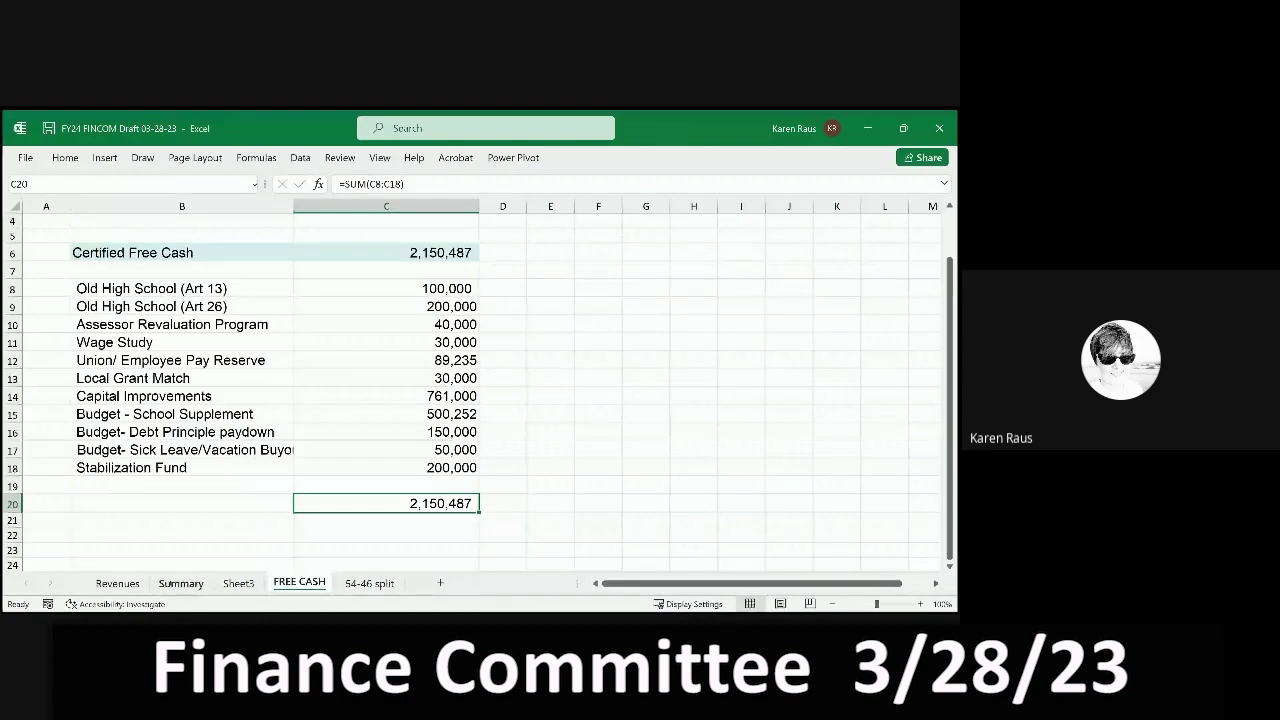
click(181, 583)
drag(2, 170, 5, 170)
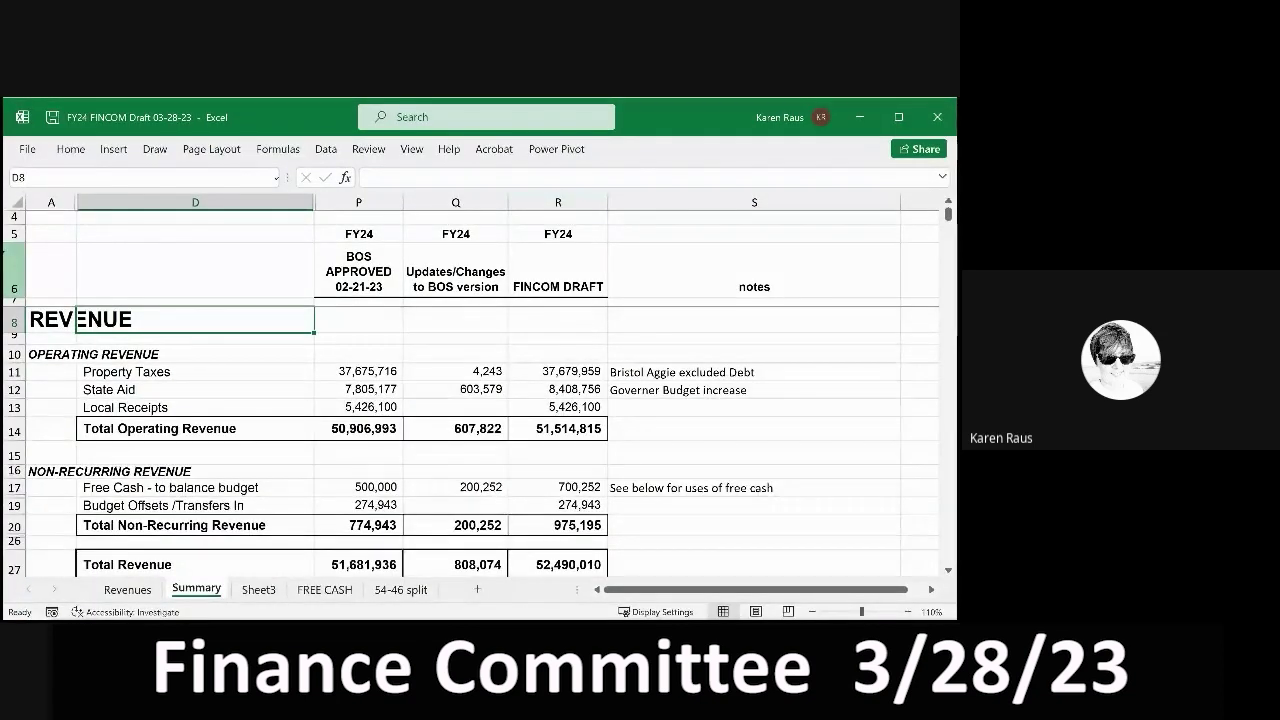
drag(5, 170, 38, 170)
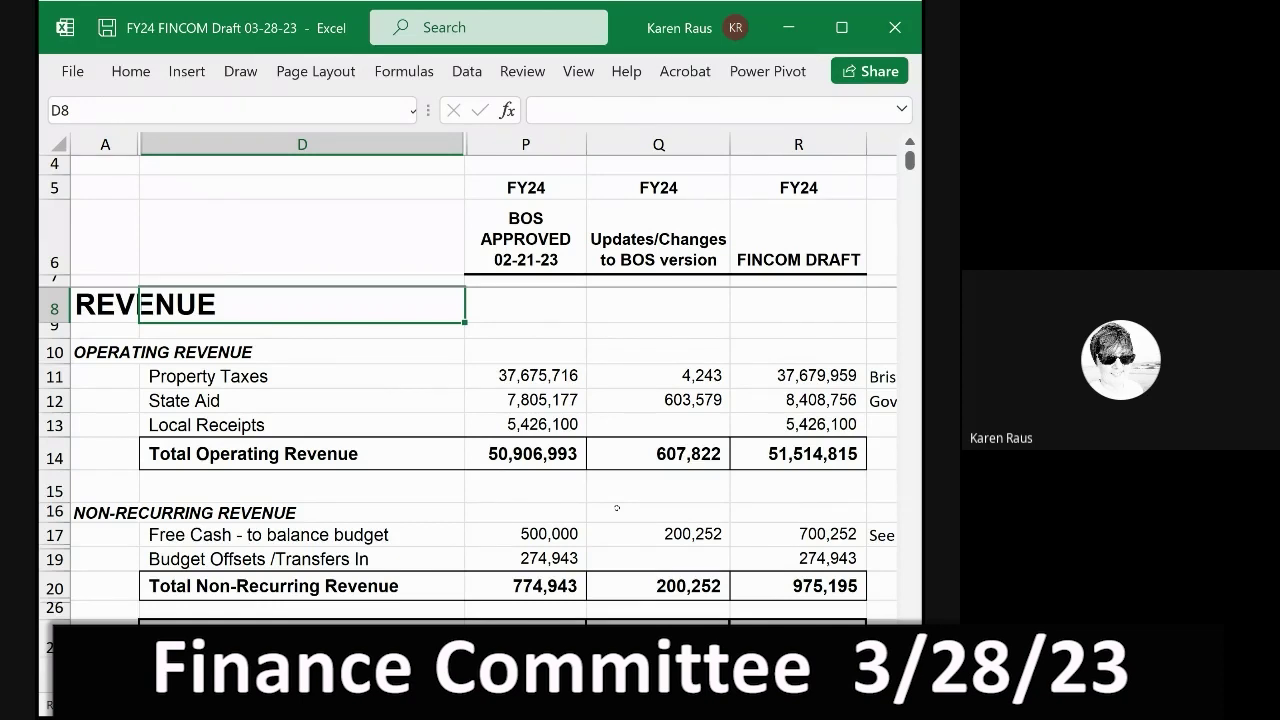
Step: Review the Summary sheet's updates to the BOS version from total revenue through each expense category down to Pension & Insurance
scroll(617, 508, down, 1)
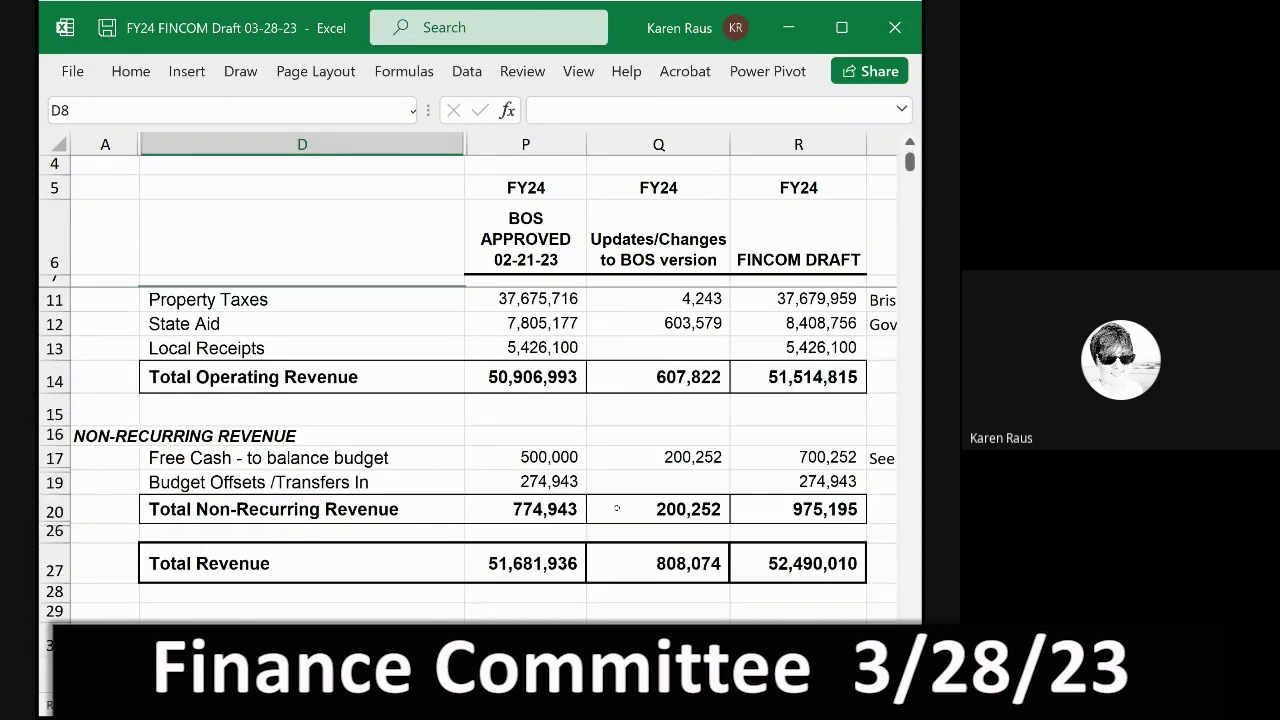
scroll(617, 508, down, 5)
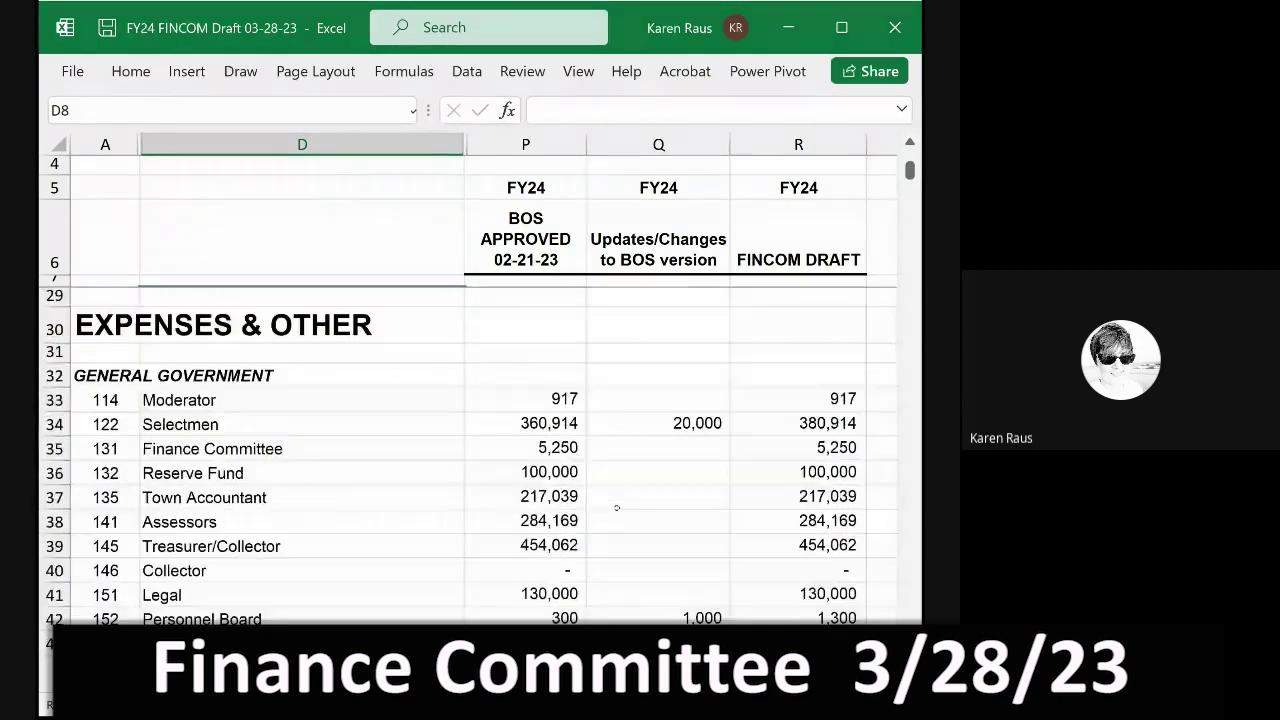
scroll(617, 508, down, 2)
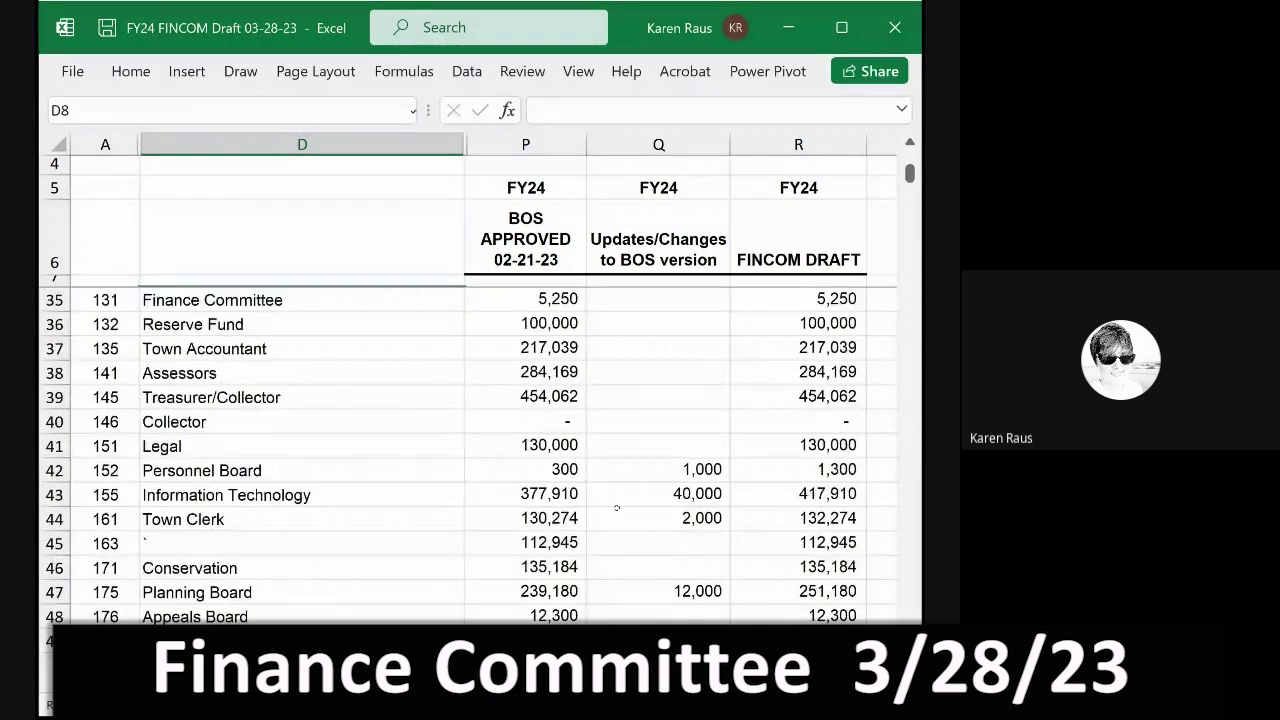
scroll(617, 508, down, 2)
scroll(617, 508, down, 4)
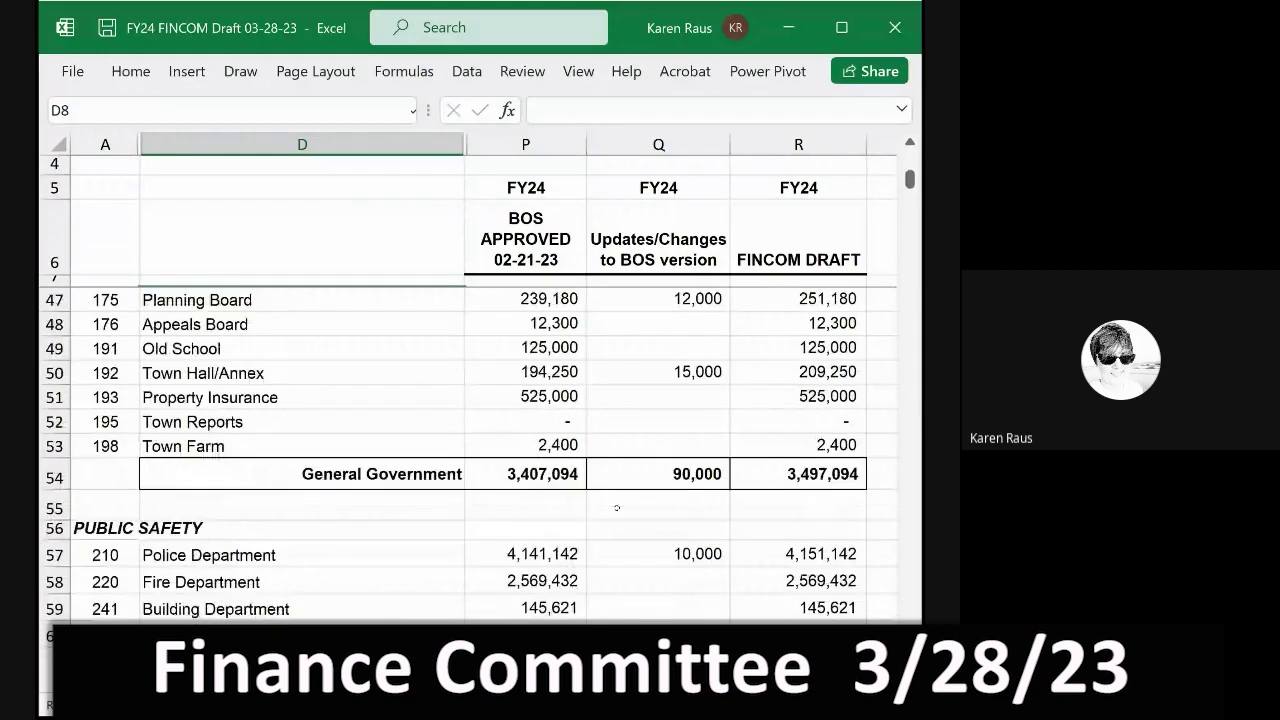
scroll(617, 508, down, 1)
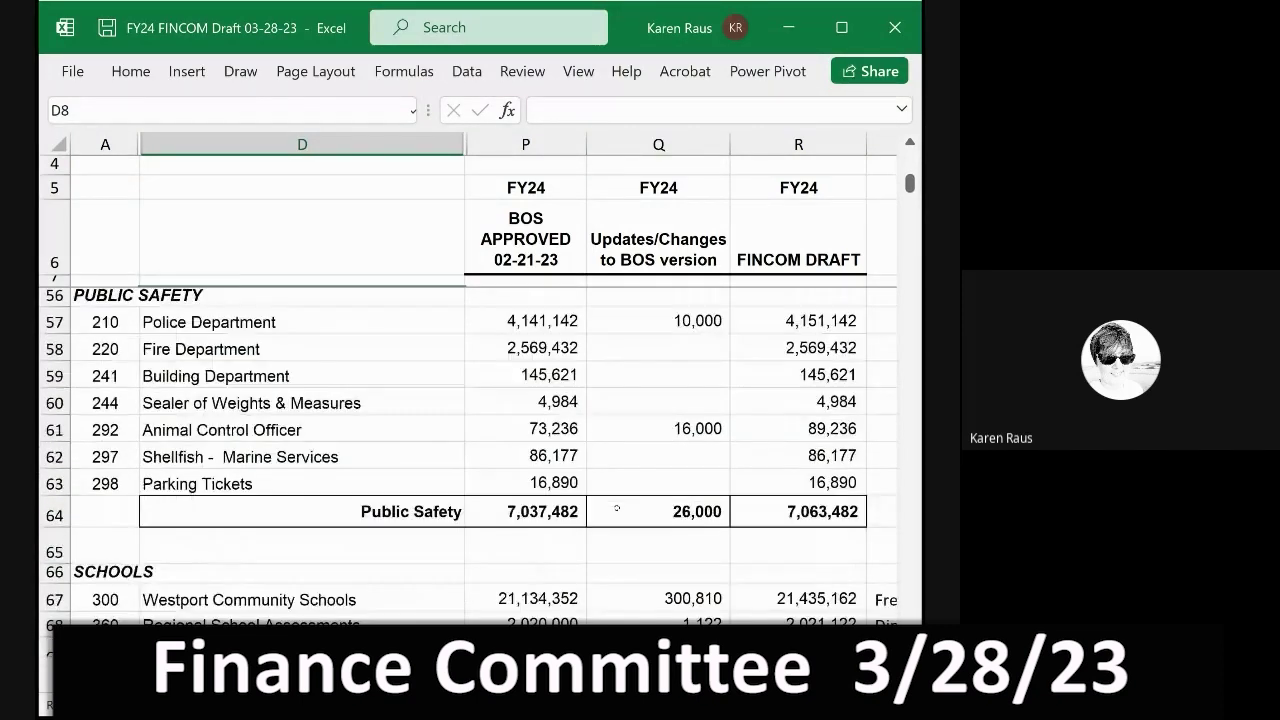
scroll(617, 508, down, 1)
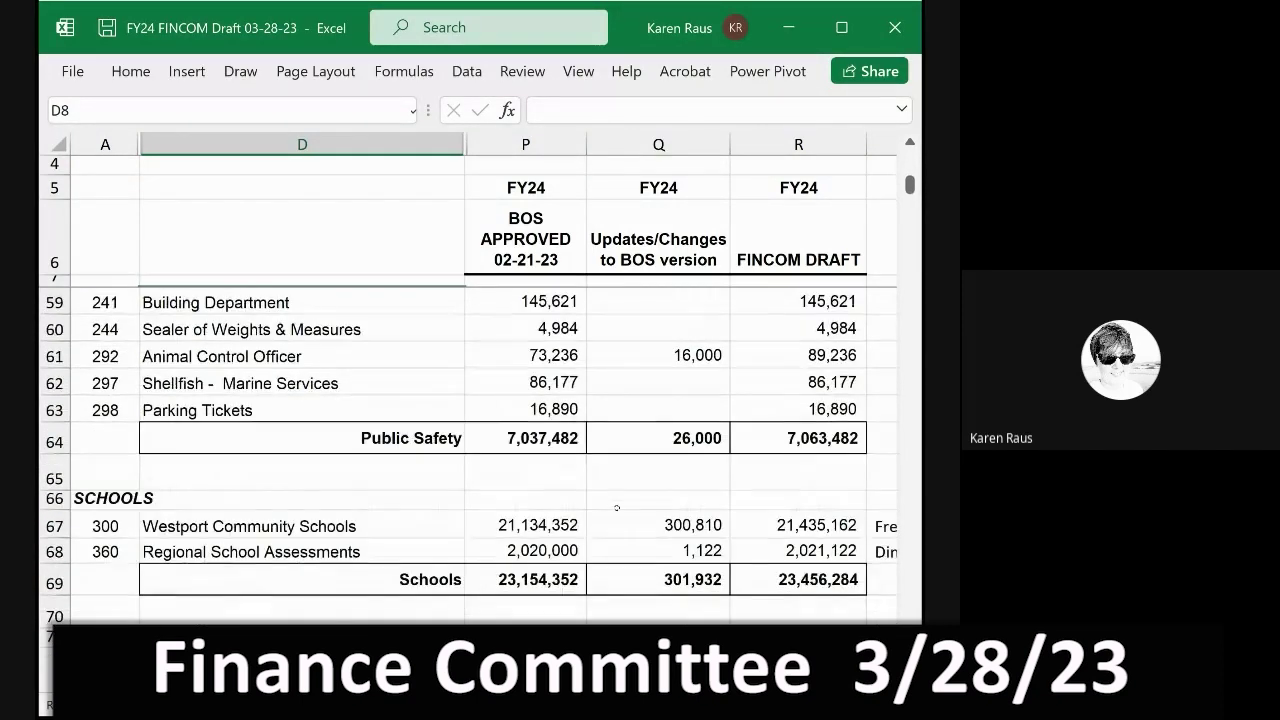
scroll(617, 508, down, 1)
scroll(617, 508, down, 4)
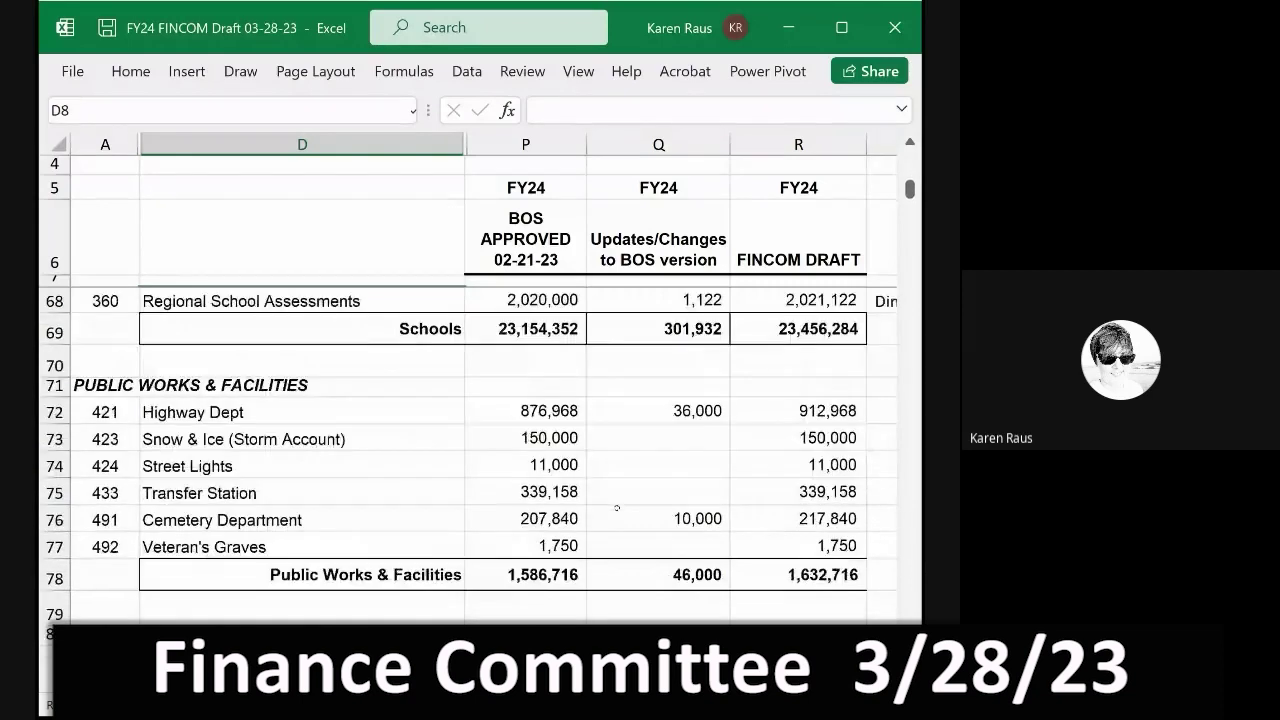
scroll(617, 508, down, 3)
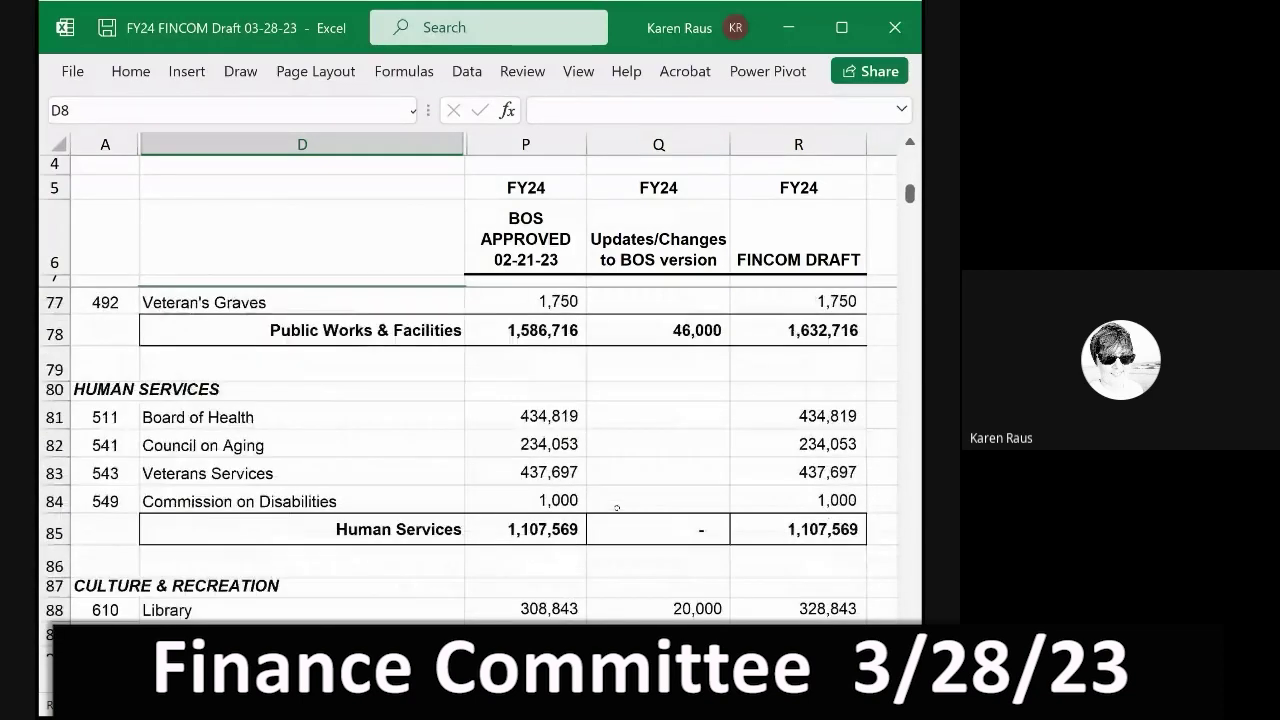
scroll(617, 508, down, 3)
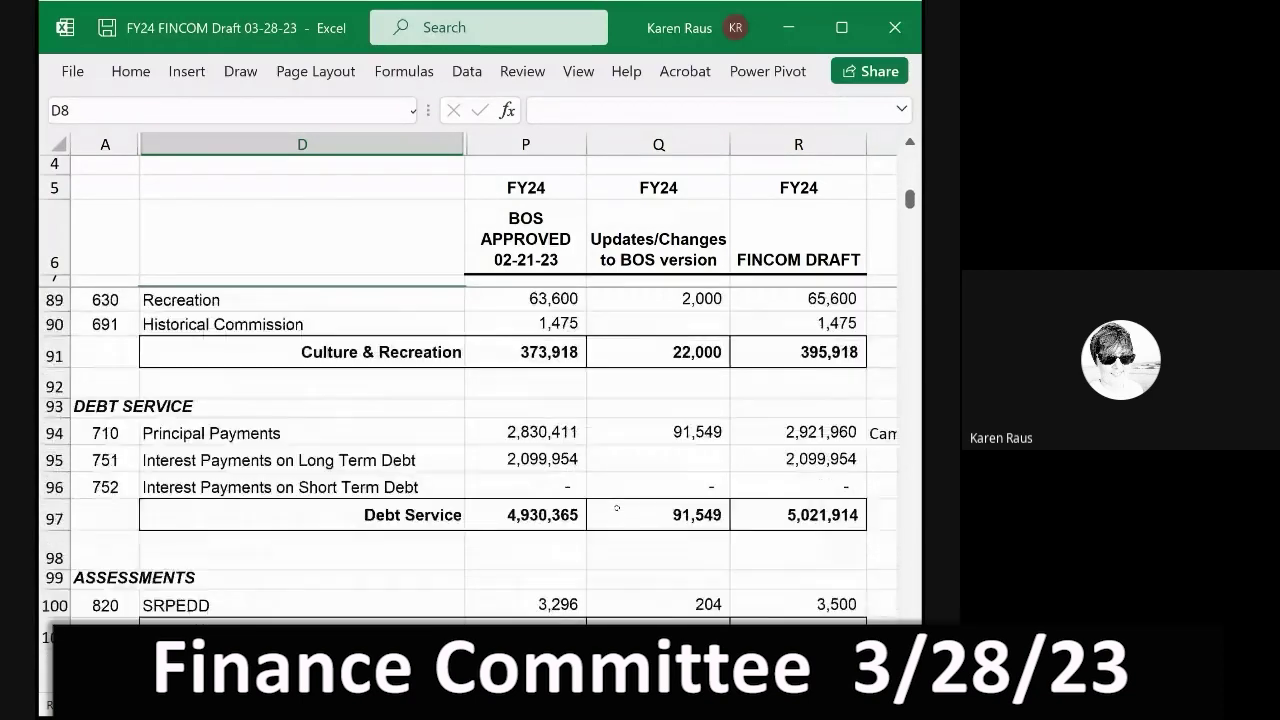
scroll(617, 508, down, 2)
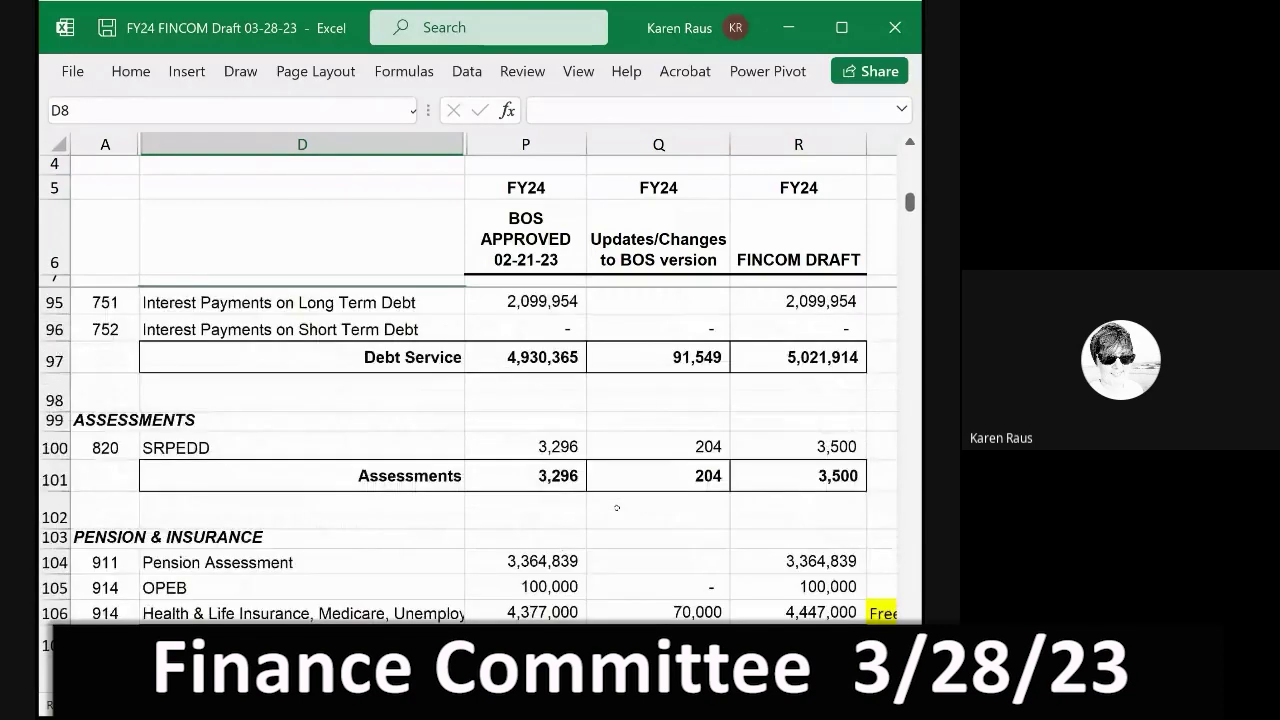
Step: Inspect the Health & Life Insurance change formula and Total Operating Expenses, and look back over the Debt Service and Culture & Recreation lines
click(669, 521)
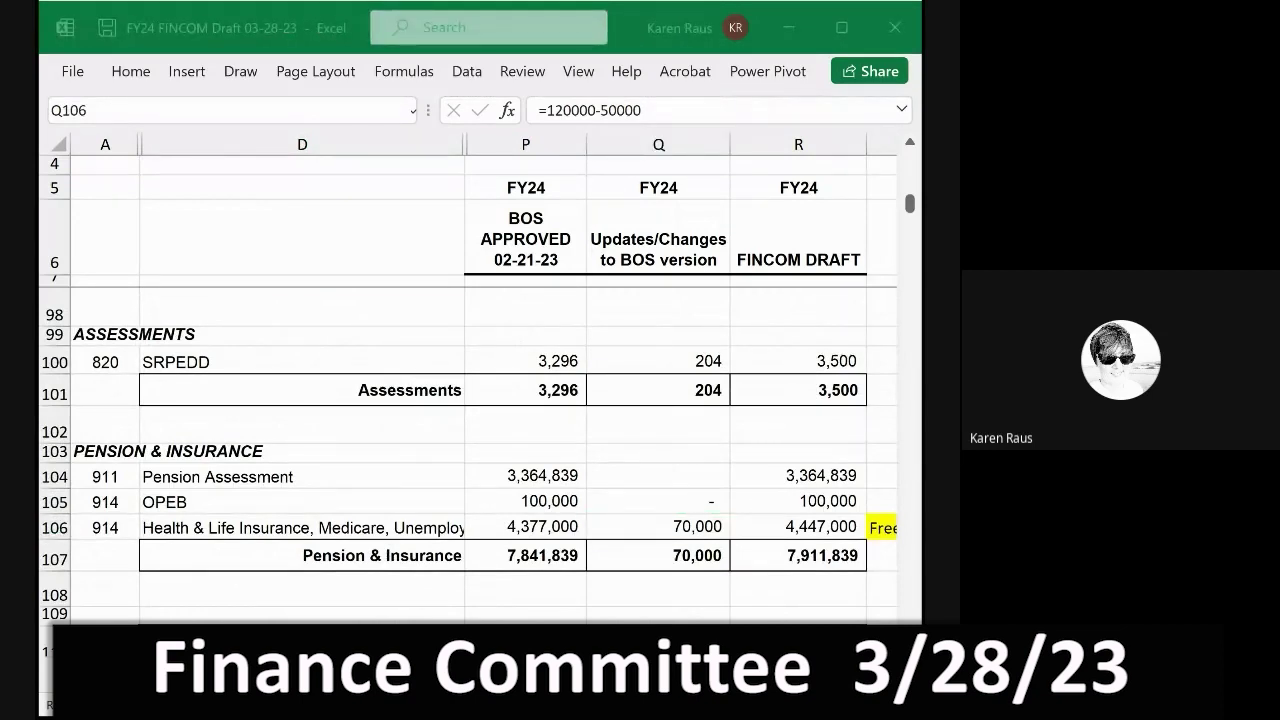
click(654, 528)
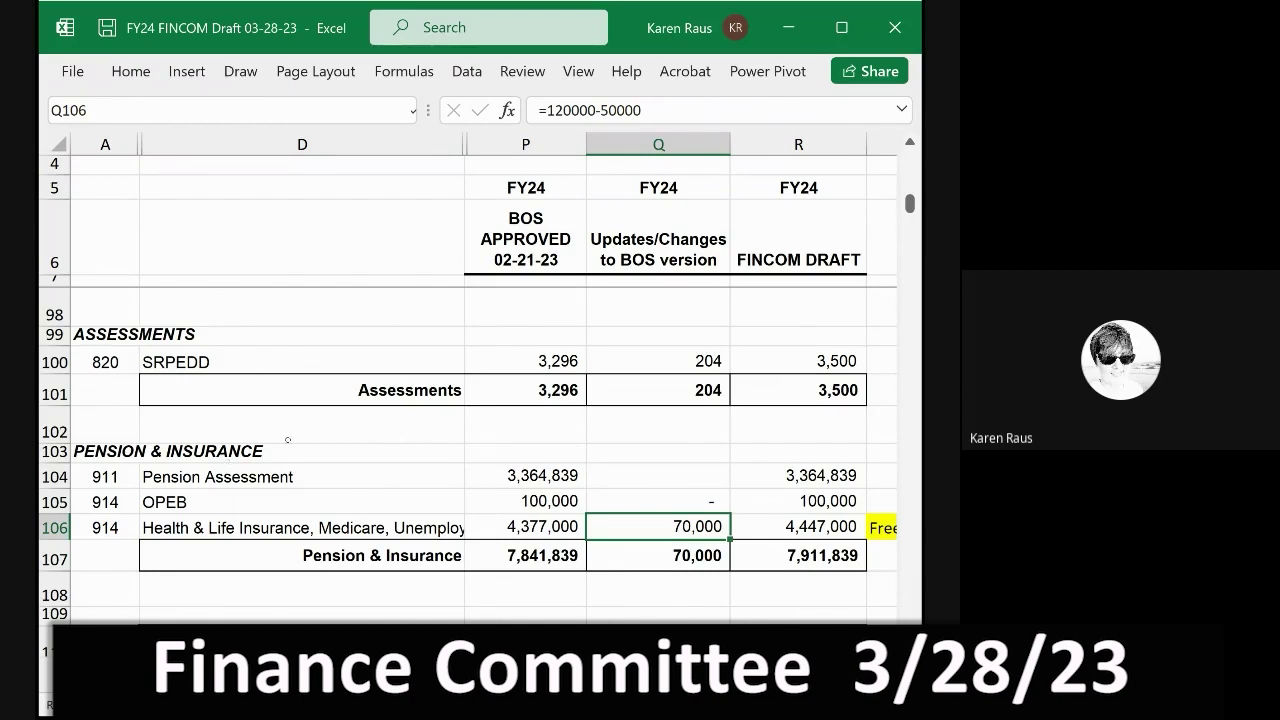
scroll(361, 442, down, 1)
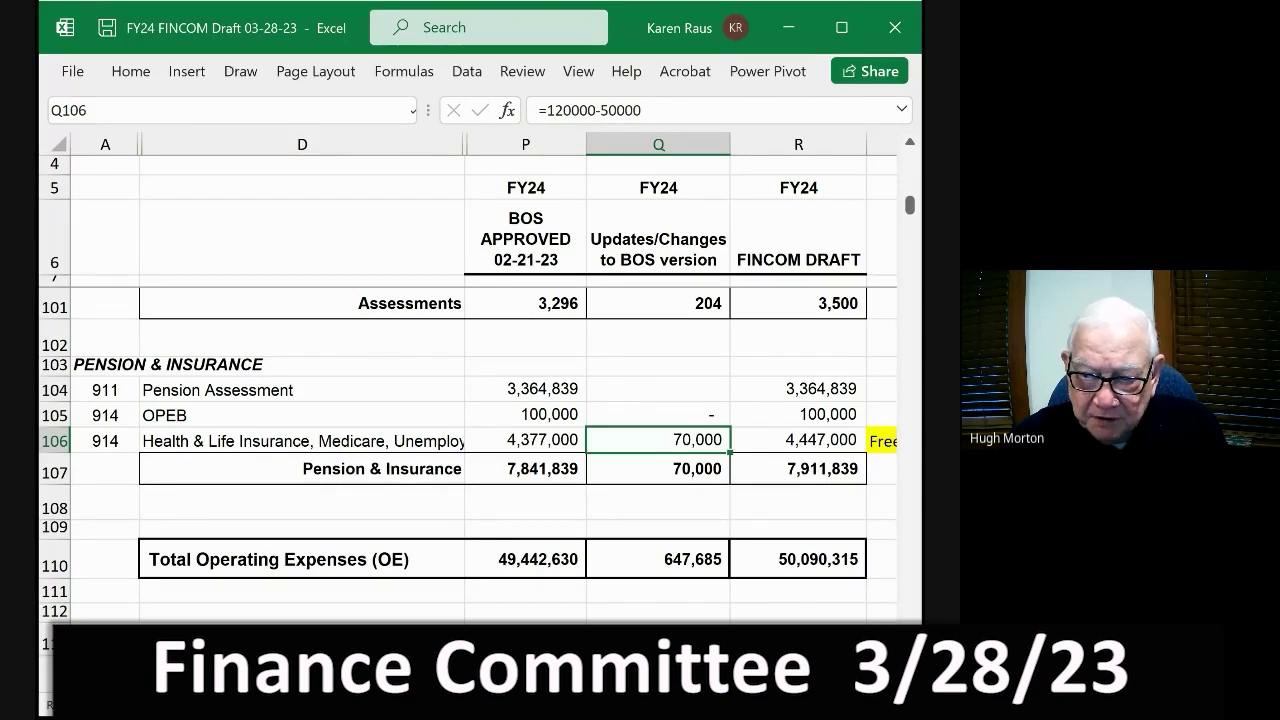
click(337, 388)
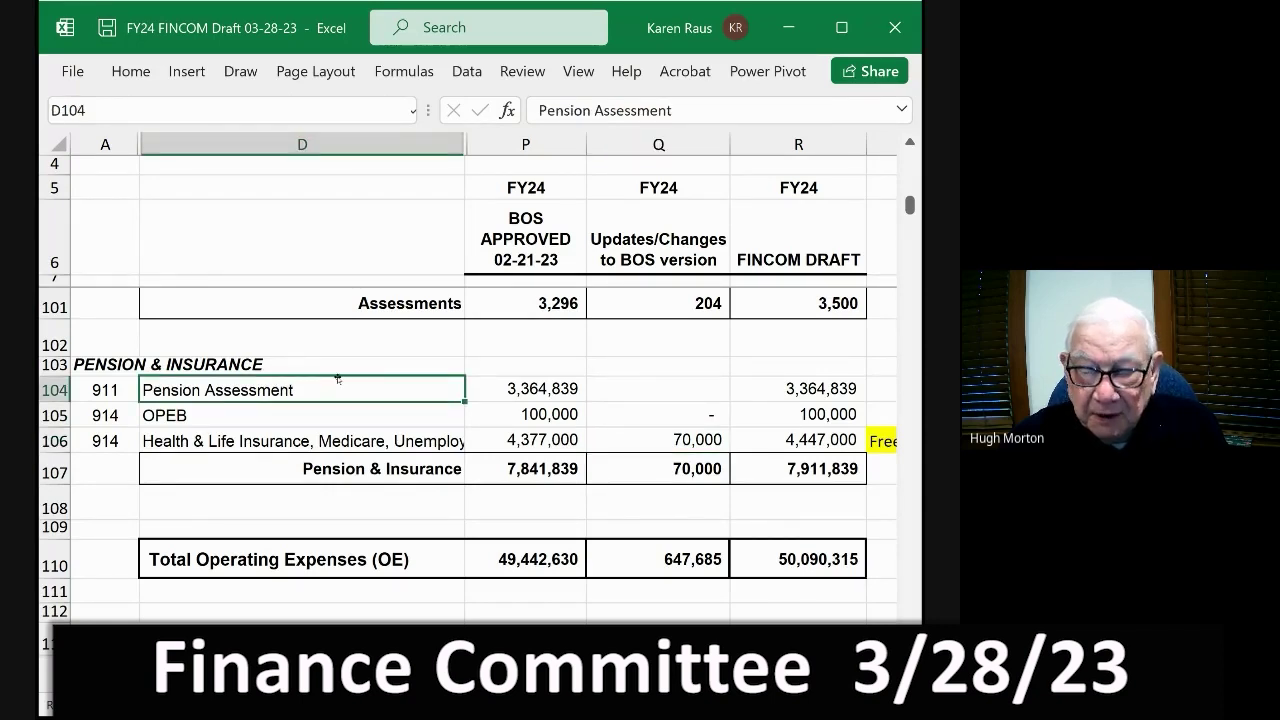
scroll(337, 378, up, 3)
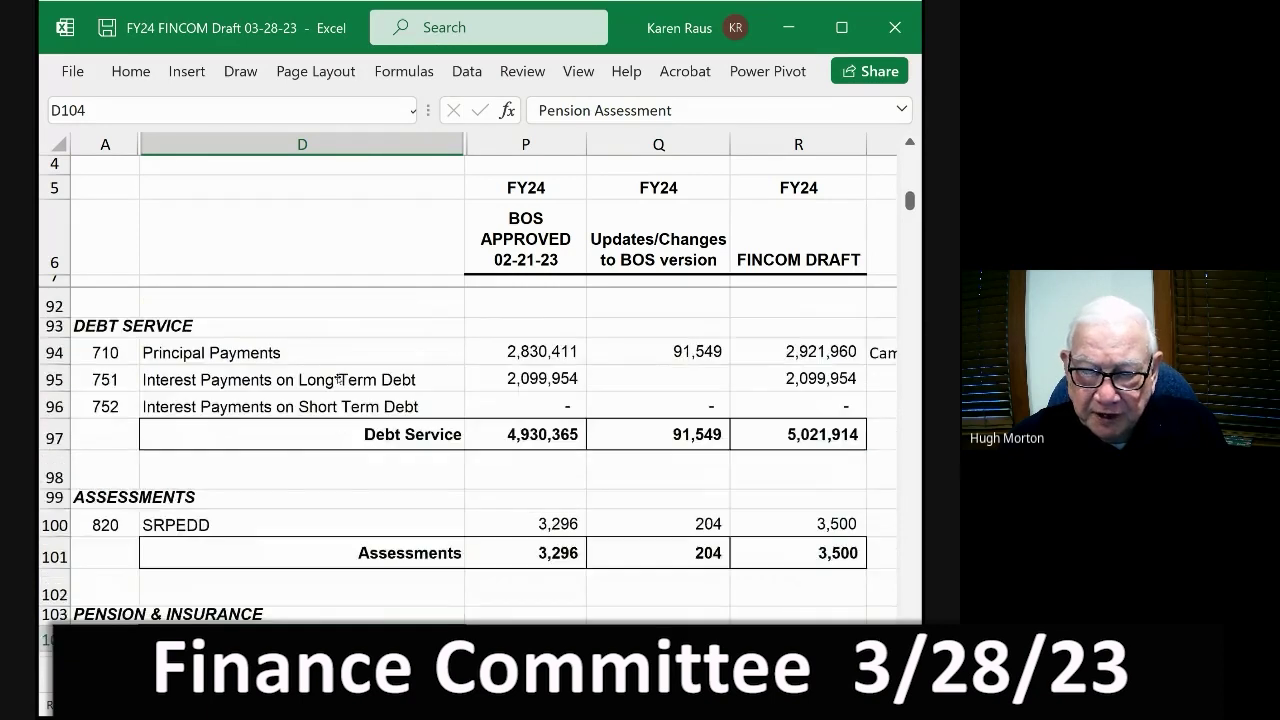
scroll(337, 378, up, 2)
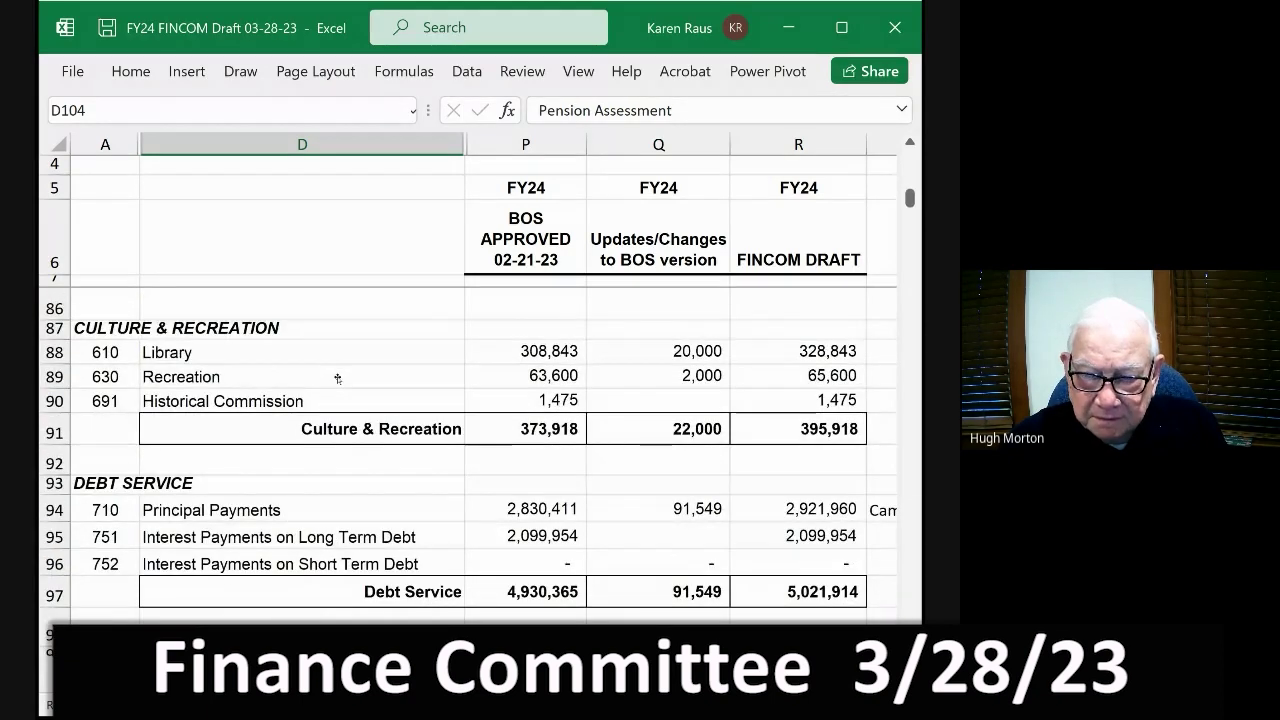